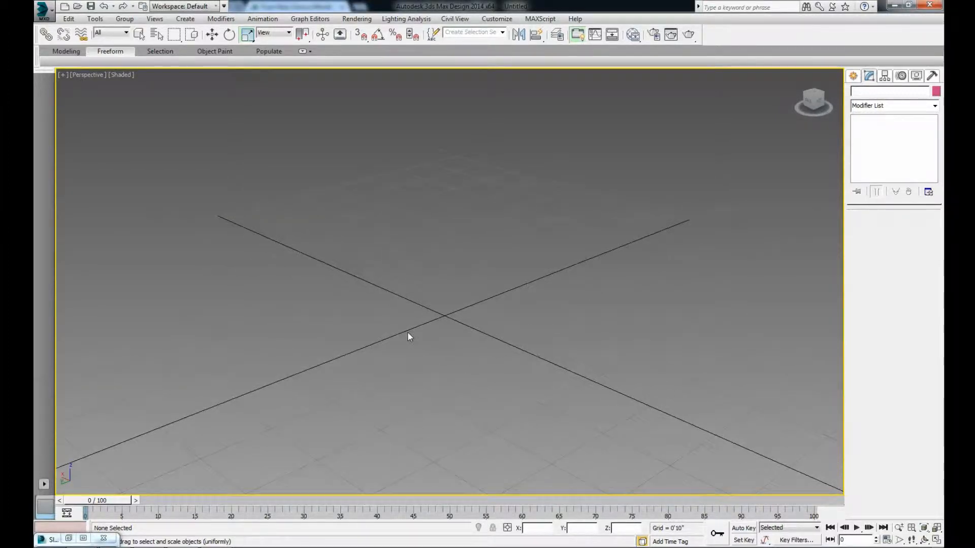
- Create a box about 3'8" long, 3'4" wide and 1'8" high at the centre of the grid
{"action": "mouse_move", "coordinate": [418, 326]}
{"action": "middle_mouse_down", "text": "alt"}
{"action": "mouse_move", "coordinate": [426, 340]}
{"action": "mouse_move", "coordinate": [444, 337]}
{"action": "mouse_move", "coordinate": [425, 338]}
{"action": "middle_mouse_up", "text": "alt"}
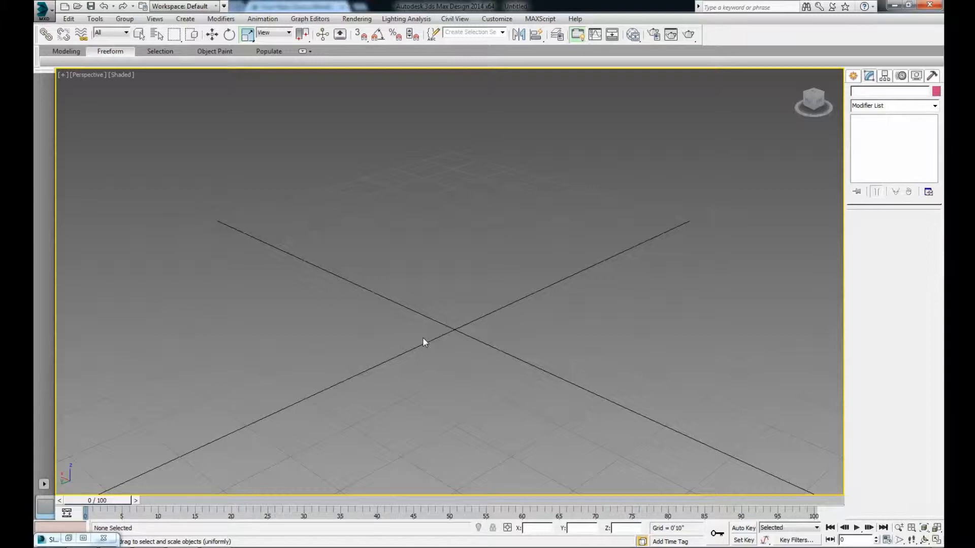
{"action": "left_click", "coordinate": [853, 76]}
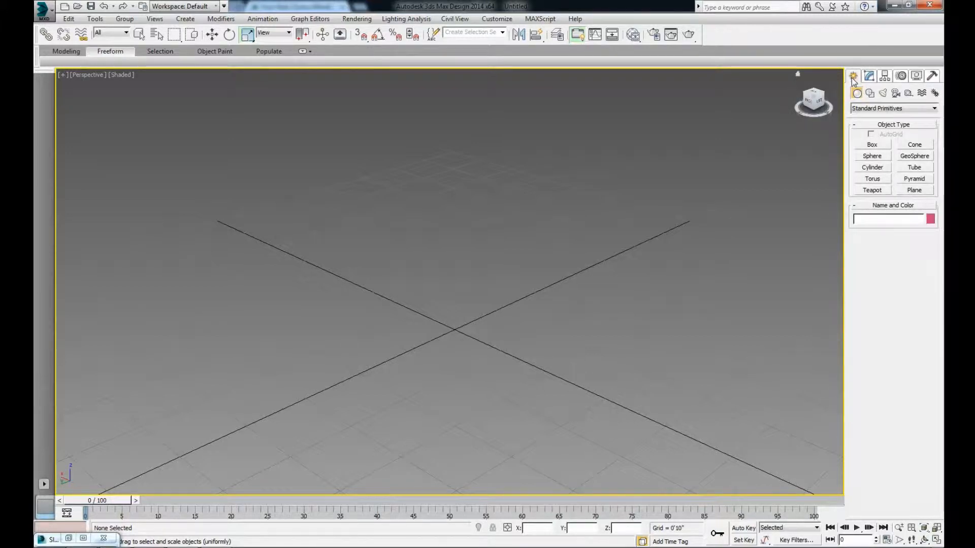
{"action": "left_click", "coordinate": [872, 145]}
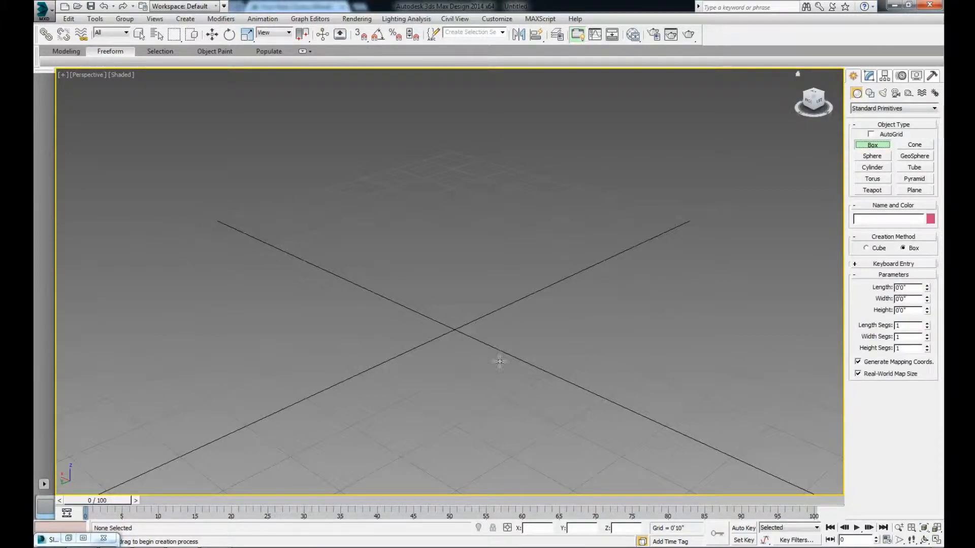
{"action": "left_click_drag", "start_coordinate": [280, 337], "coordinate": [653, 331]}
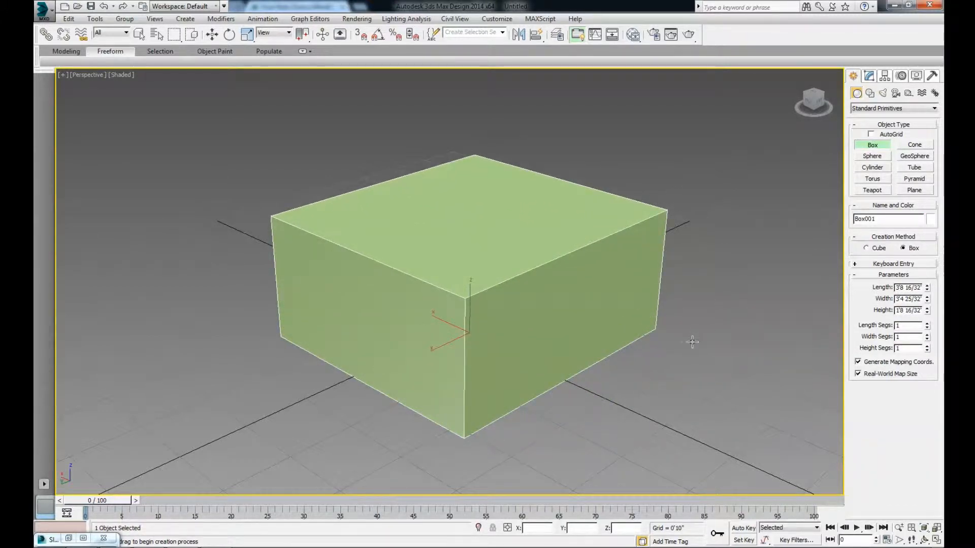
{"action": "mouse_move", "coordinate": [592, 391]}
{"action": "middle_mouse_down", "text": "alt"}
{"action": "mouse_move", "coordinate": [643, 370]}
{"action": "mouse_move", "coordinate": [718, 374]}
{"action": "mouse_move", "coordinate": [587, 378]}
{"action": "mouse_move", "coordinate": [589, 402]}
{"action": "middle_mouse_up", "text": "alt"}
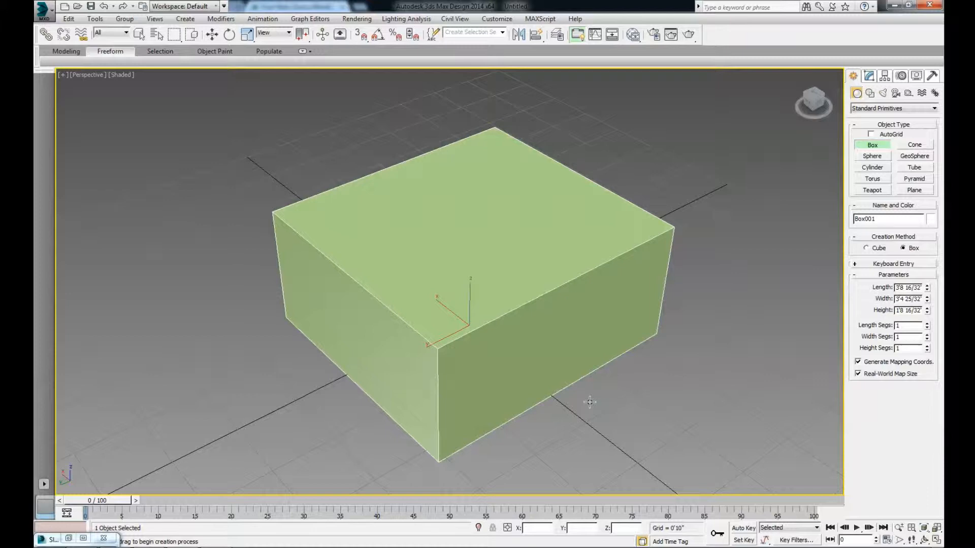
{"action": "mouse_move", "coordinate": [585, 423]}
{"action": "middle_mouse_down", "text": "alt"}
{"action": "mouse_move", "coordinate": [579, 404]}
{"action": "mouse_move", "coordinate": [591, 427]}
{"action": "middle_mouse_up", "text": "alt"}
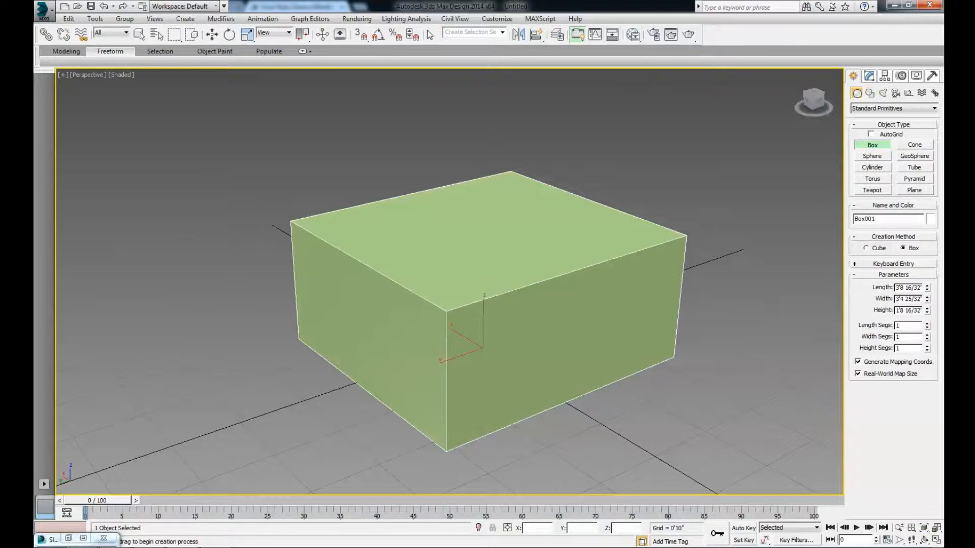
- Inspect the 13 - Default material's parameters in the Compact Material Editor and close the editor
{"action": "left_click", "coordinate": [358, 19]}
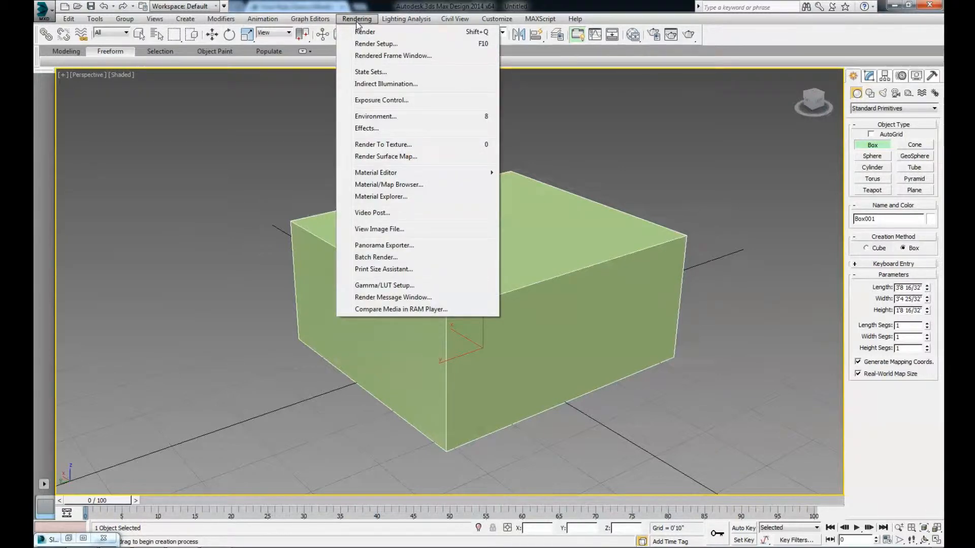
{"action": "mouse_move", "coordinate": [384, 175]}
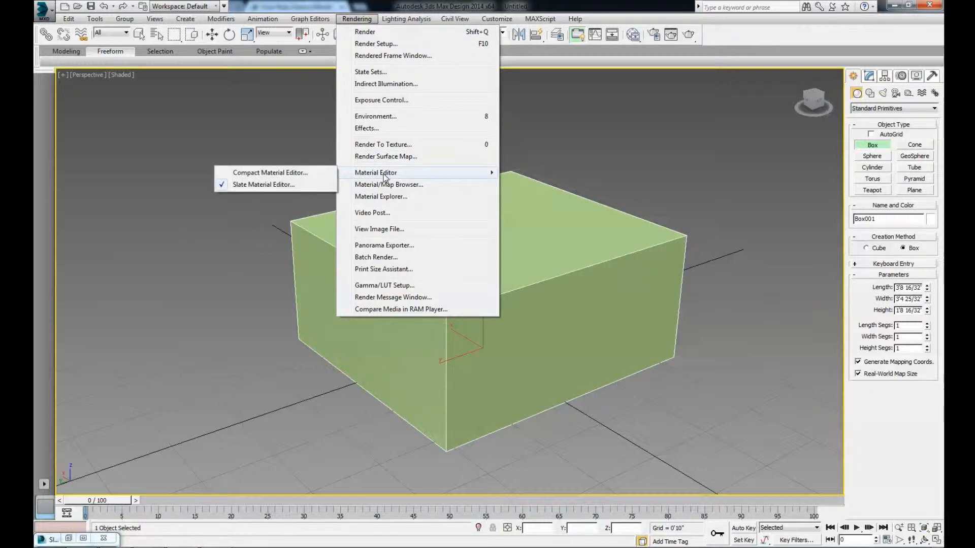
{"action": "left_click", "coordinate": [313, 173]}
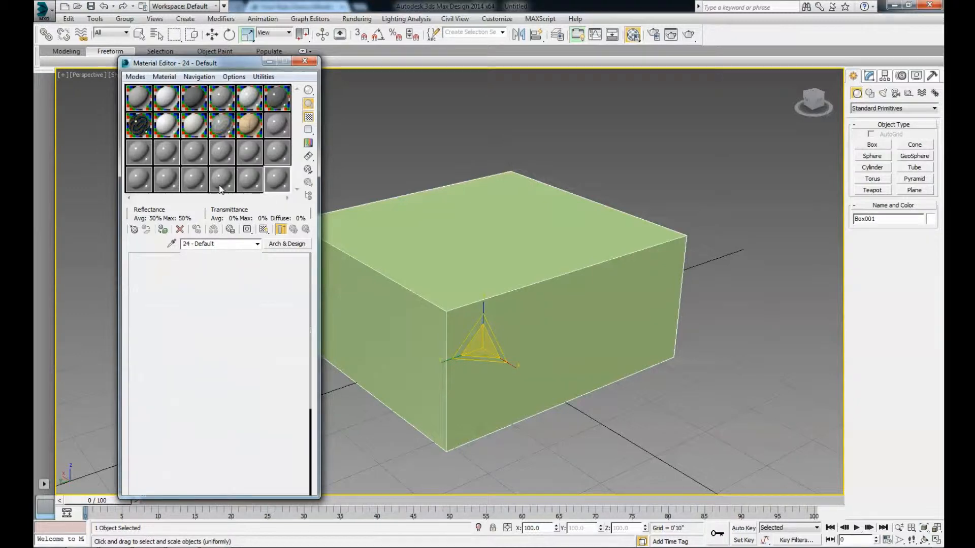
{"action": "left_click", "coordinate": [146, 151]}
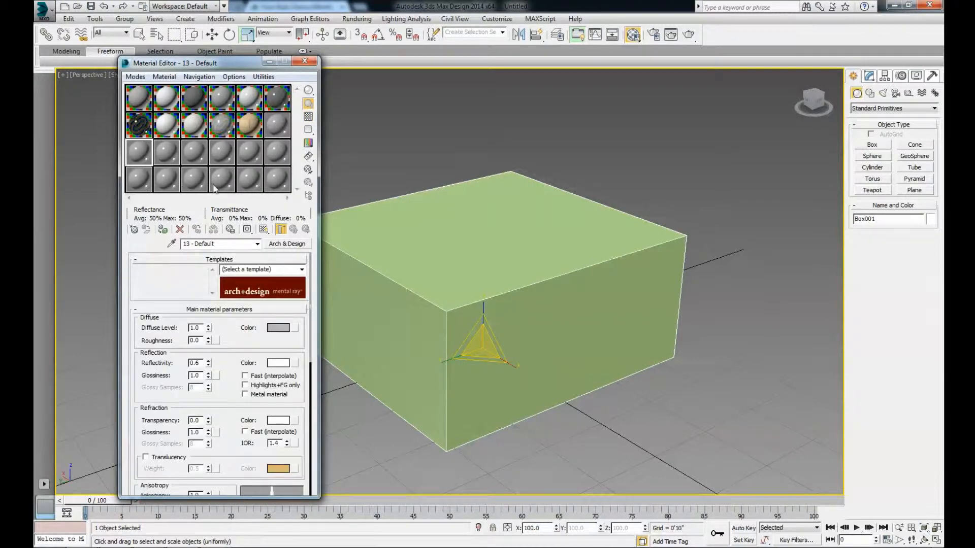
{"action": "left_click", "coordinate": [305, 61]}
- Open the Slate Material Editor and delete the existing Arch & Design material and bitmap nodes from the view
{"action": "left_click", "coordinate": [356, 19]}
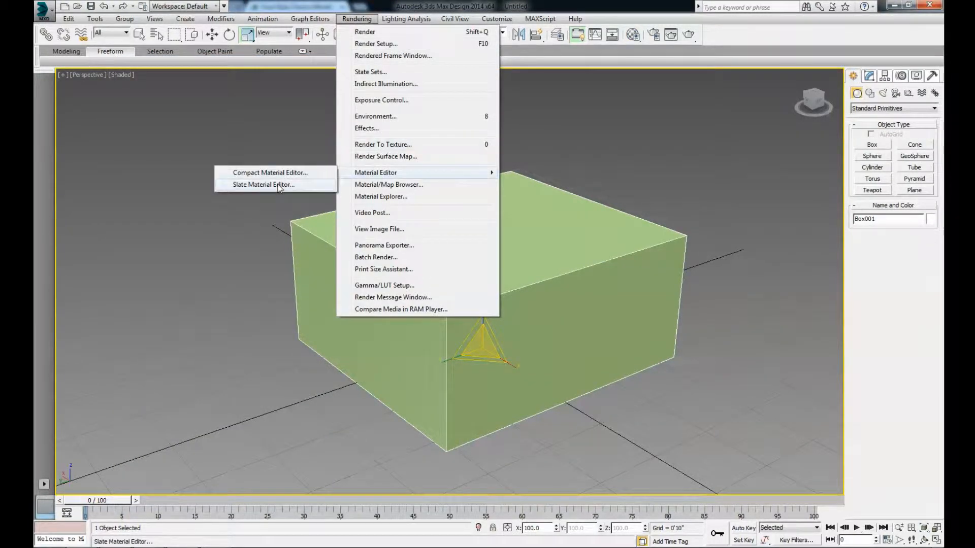
{"action": "left_click", "coordinate": [264, 185]}
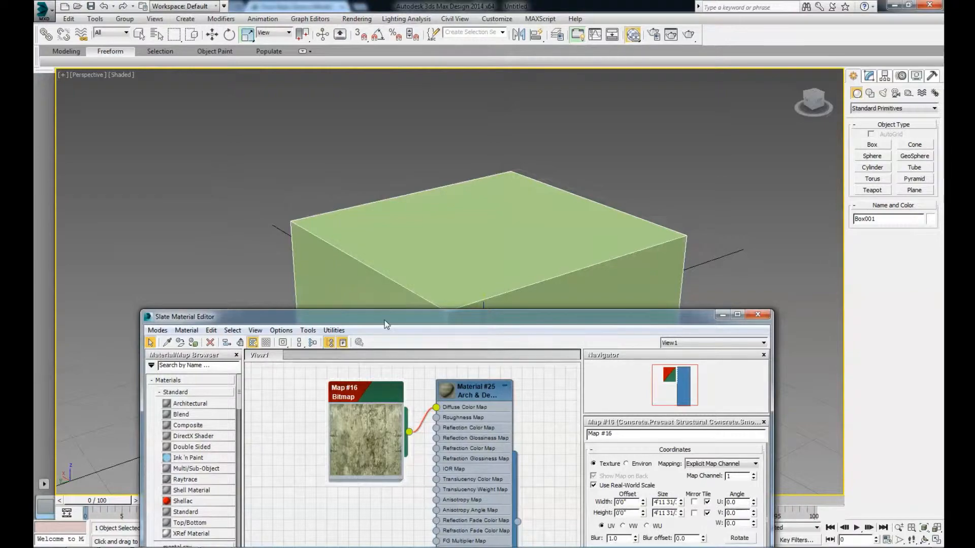
{"action": "left_click", "coordinate": [459, 385]}
{"action": "key", "text": "Delete"}
{"action": "left_click", "coordinate": [387, 395]}
{"action": "key", "text": "Delete"}
{"action": "left_click_drag", "start_coordinate": [423, 316], "coordinate": [531, 166]}
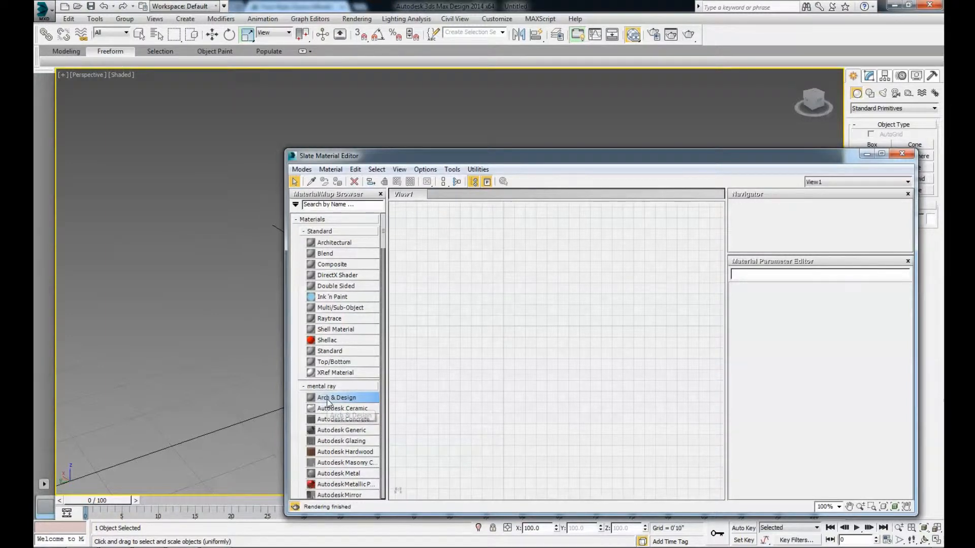
- Add an Arch & Design material node to the view and set its reflectivity to 0.0
{"action": "left_click_drag", "start_coordinate": [328, 402], "coordinate": [555, 233]}
{"action": "double_click", "coordinate": [555, 233]}
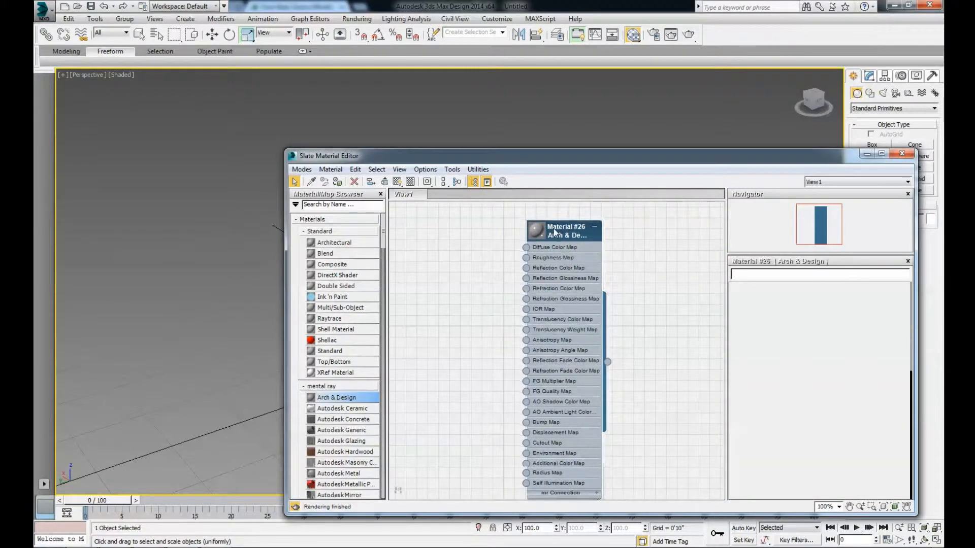
{"action": "right_click", "coordinate": [809, 394]}
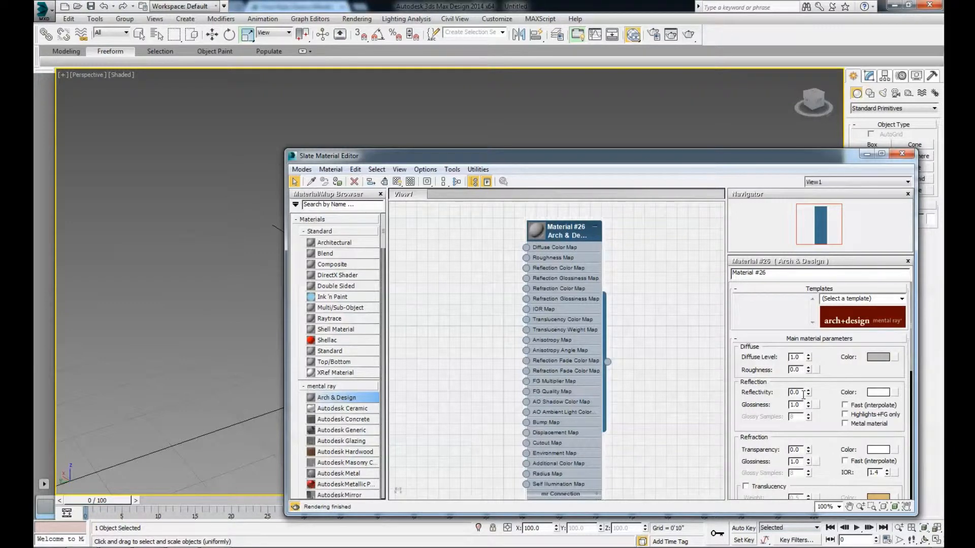
{"action": "left_click_drag", "start_coordinate": [801, 392], "coordinate": [784, 394]}
- Assign the new Arch & Design material to the selected box
{"action": "left_click_drag", "start_coordinate": [724, 159], "coordinate": [820, 168]}
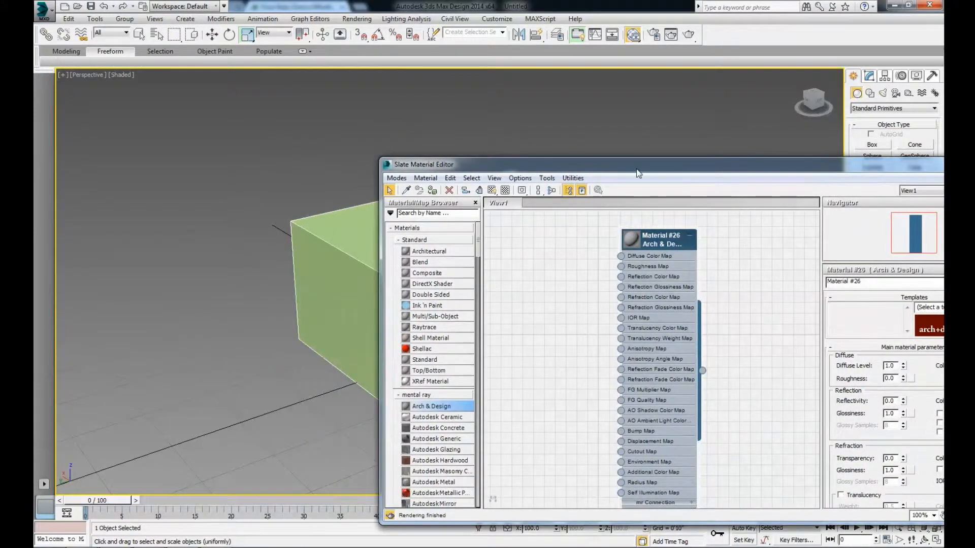
{"action": "left_click_drag", "start_coordinate": [429, 167], "coordinate": [639, 160]}
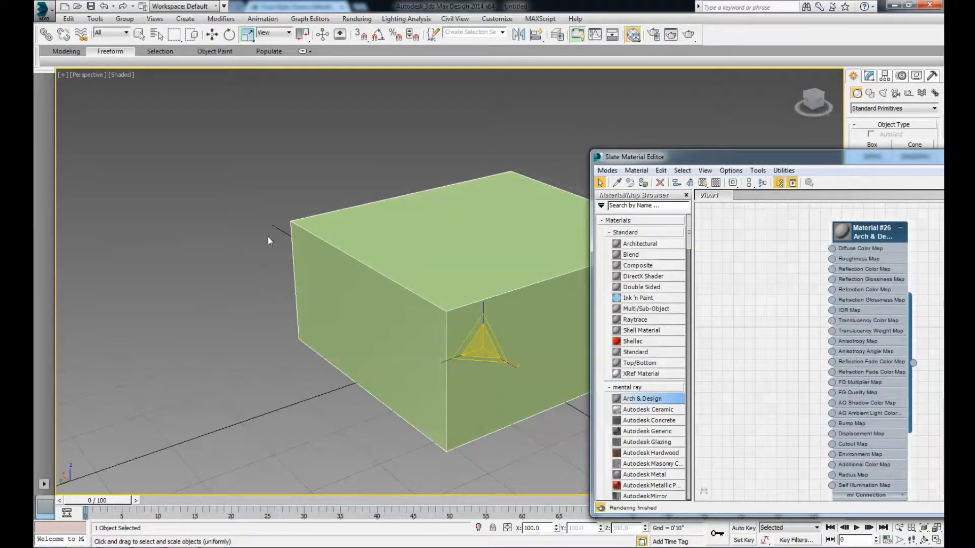
{"action": "right_click", "coordinate": [859, 232]}
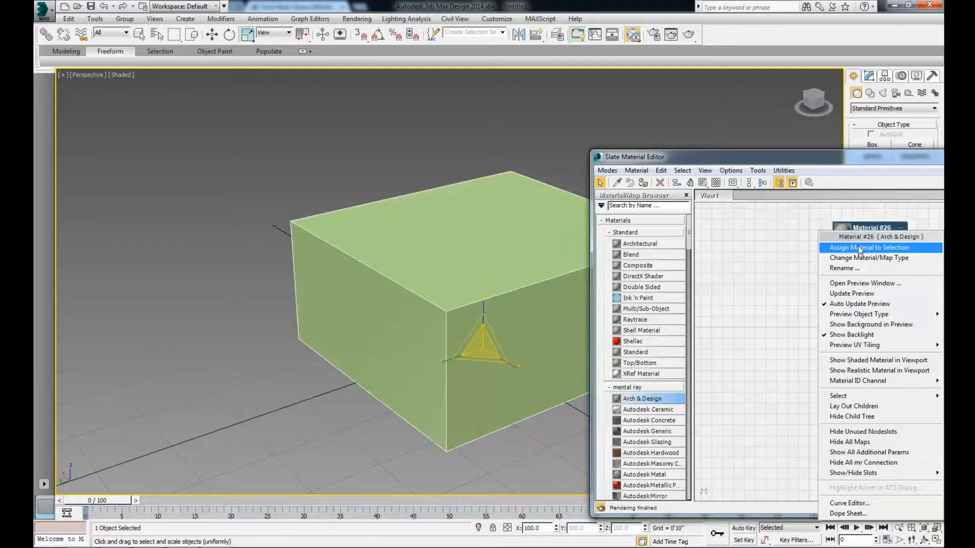
{"action": "left_click", "coordinate": [868, 247]}
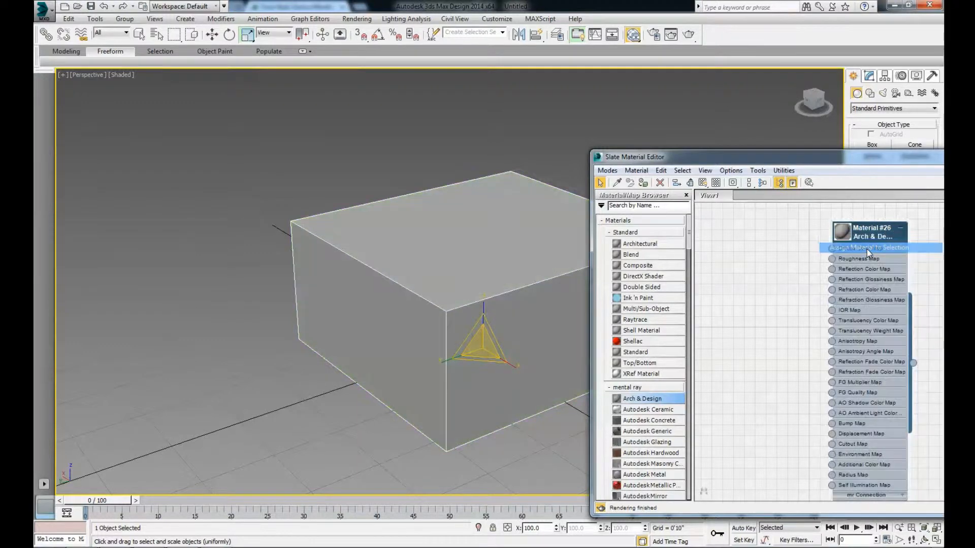
- Set the material's diffuse color to a light violet-blue
{"action": "left_click_drag", "start_coordinate": [734, 163], "coordinate": [321, 115]}
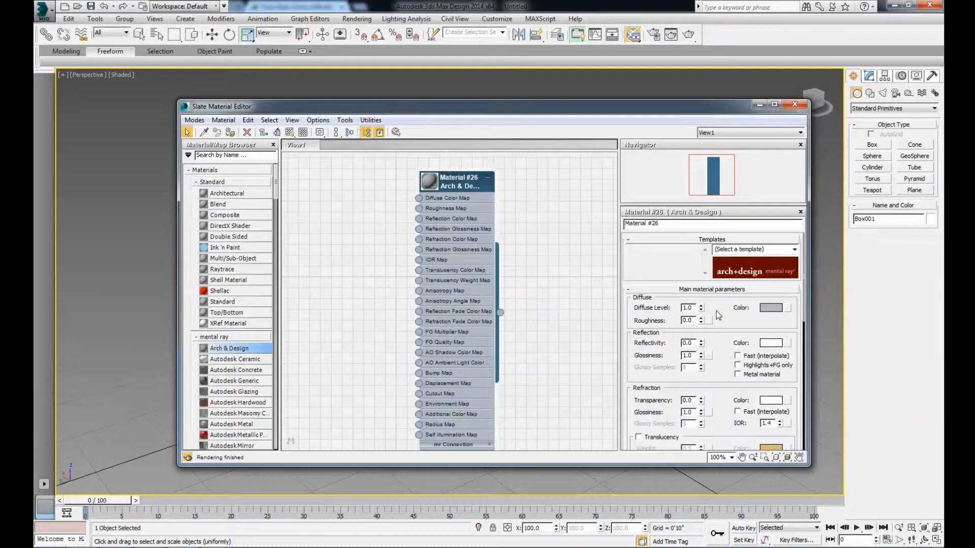
{"action": "left_click_drag", "start_coordinate": [602, 114], "coordinate": [553, 110]}
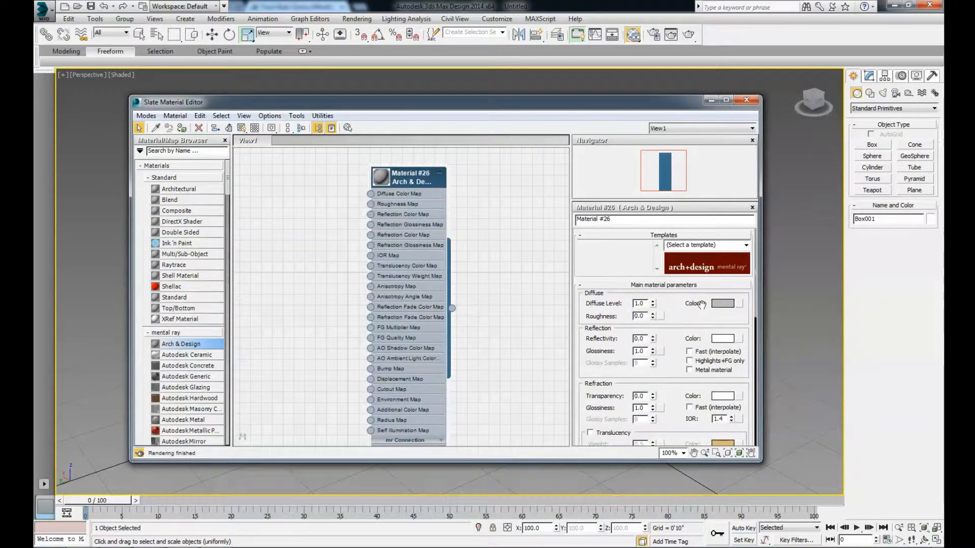
{"action": "left_click_drag", "start_coordinate": [610, 112], "coordinate": [354, 106]}
{"action": "mouse_move", "coordinate": [397, 298]}
{"action": "left_mouse_down"}
{"action": "mouse_move", "coordinate": [398, 314]}
{"action": "mouse_move", "coordinate": [400, 286]}
{"action": "left_mouse_up"}
{"action": "left_click", "coordinate": [468, 300]}
{"action": "left_click_drag", "start_coordinate": [300, 108], "coordinate": [308, 88]}
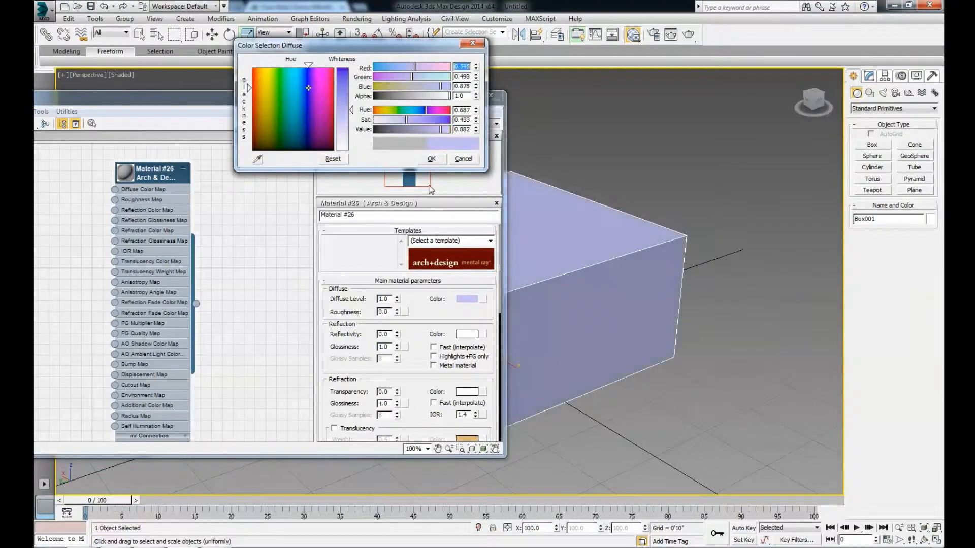
{"action": "left_click", "coordinate": [431, 159]}
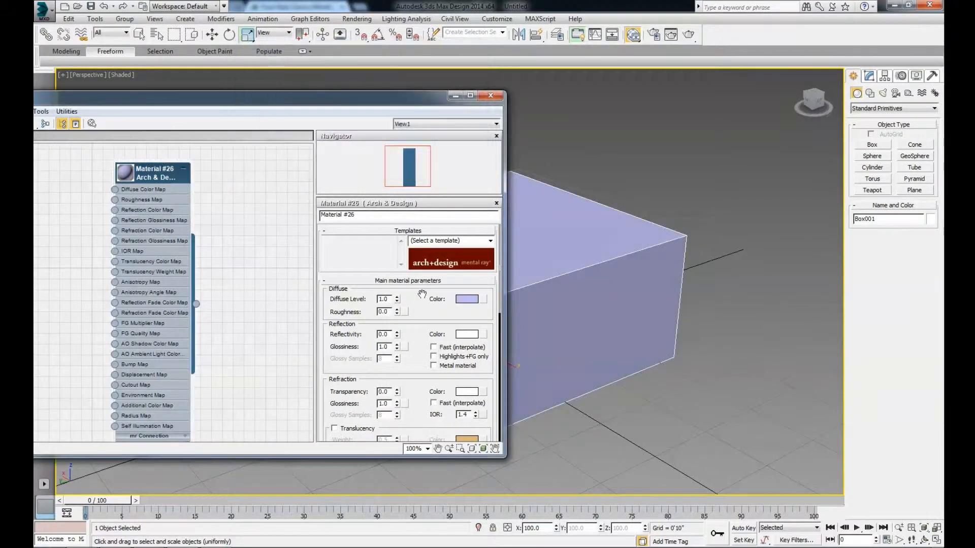
- Load the Concrete.Precast Structural Concrete.Smooth image as a Bitmap map for the material's diffuse color
{"action": "left_click", "coordinate": [483, 300]}
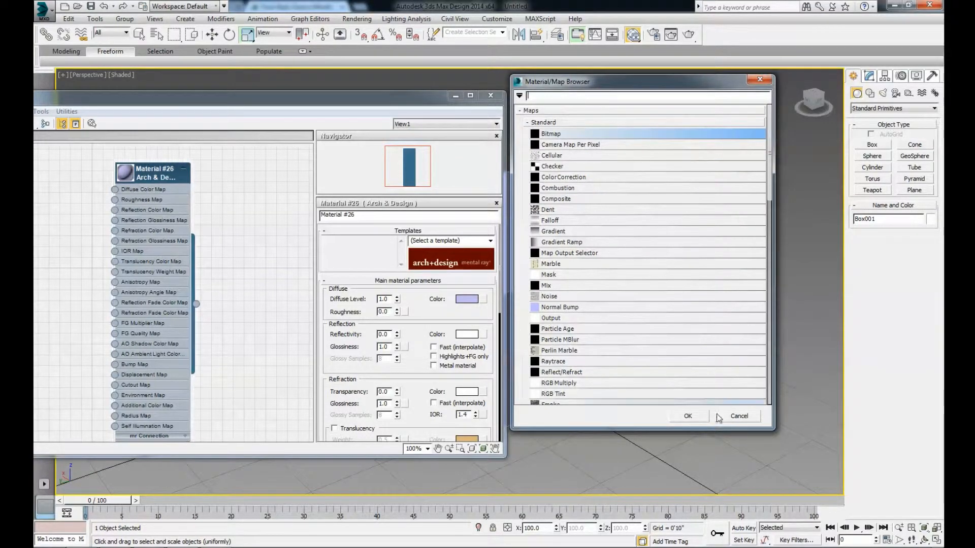
{"action": "left_click", "coordinate": [691, 416]}
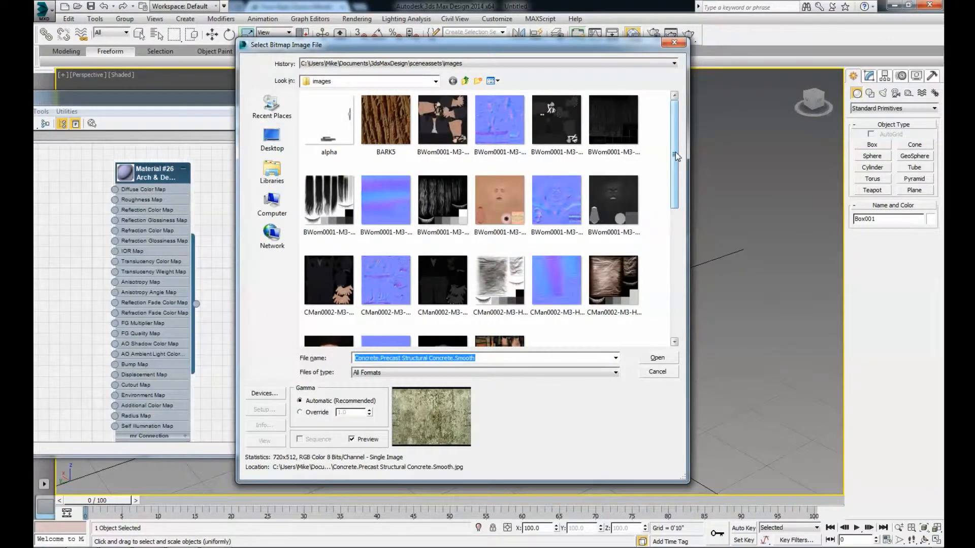
{"action": "left_click_drag", "start_coordinate": [675, 153], "coordinate": [673, 267]}
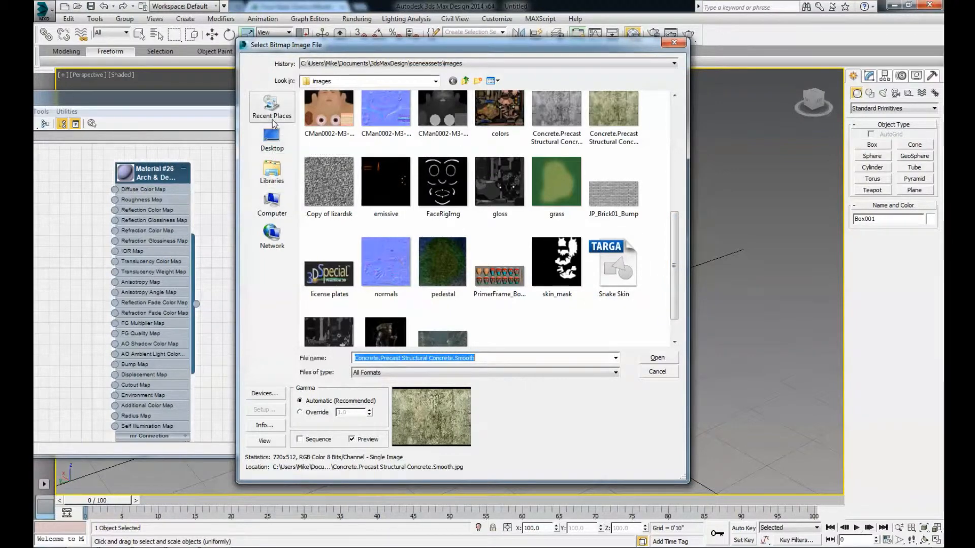
{"action": "left_click_drag", "start_coordinate": [674, 240], "coordinate": [674, 196]}
{"action": "left_click", "coordinate": [605, 214]}
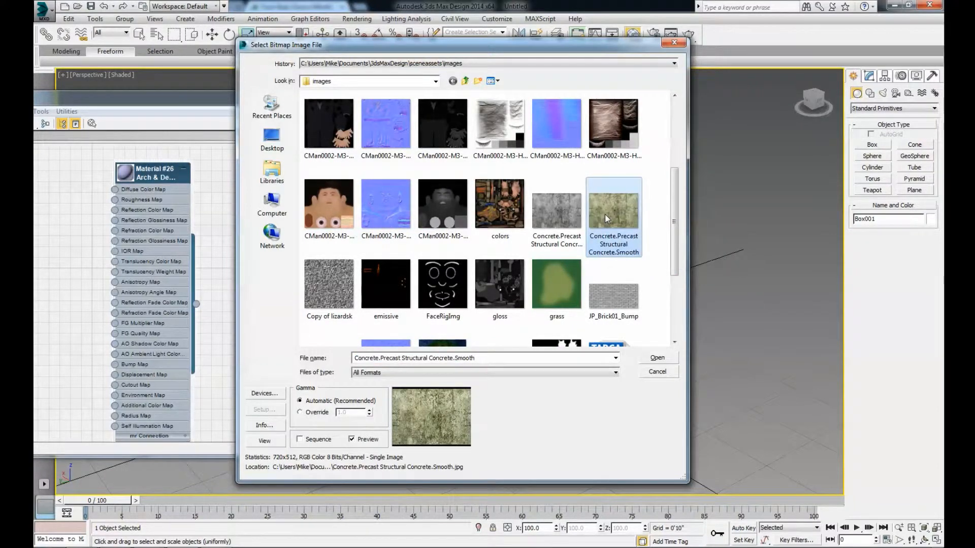
{"action": "left_click", "coordinate": [657, 359]}
- Display the concrete bitmap on the box in the shaded viewport and minimize the Slate Material Editor
{"action": "left_click_drag", "start_coordinate": [327, 101], "coordinate": [835, 147]}
{"action": "left_click_drag", "start_coordinate": [562, 217], "coordinate": [594, 218]}
{"action": "left_click_drag", "start_coordinate": [613, 143], "coordinate": [589, 127]}
{"action": "left_click_drag", "start_coordinate": [508, 127], "coordinate": [691, 127]}
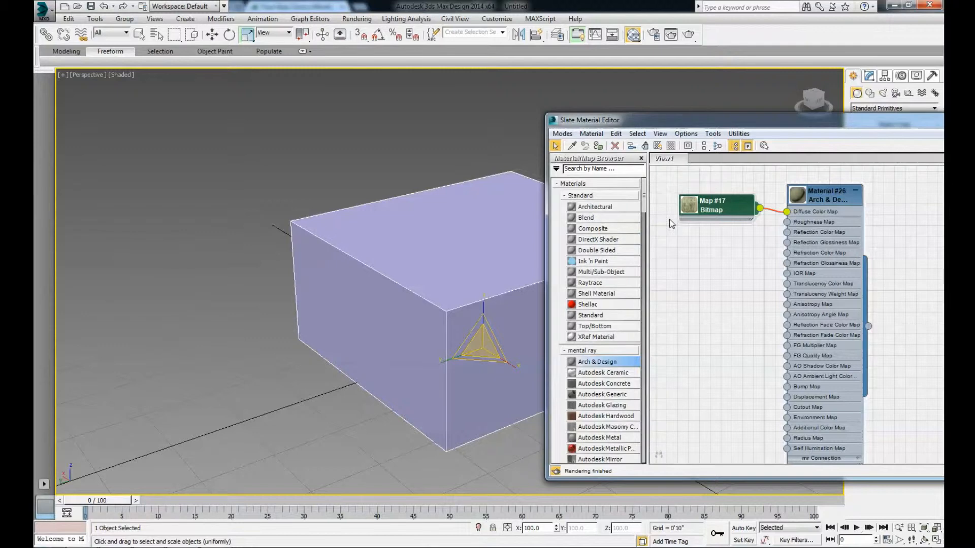
{"action": "left_click", "coordinate": [658, 146]}
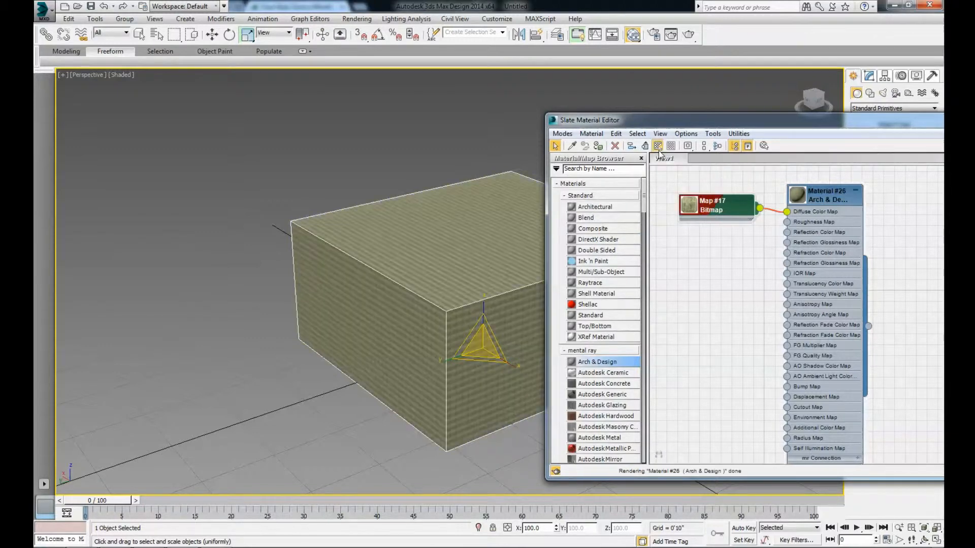
{"action": "left_click_drag", "start_coordinate": [669, 118], "coordinate": [302, 115]}
{"action": "left_click", "coordinate": [761, 117]}
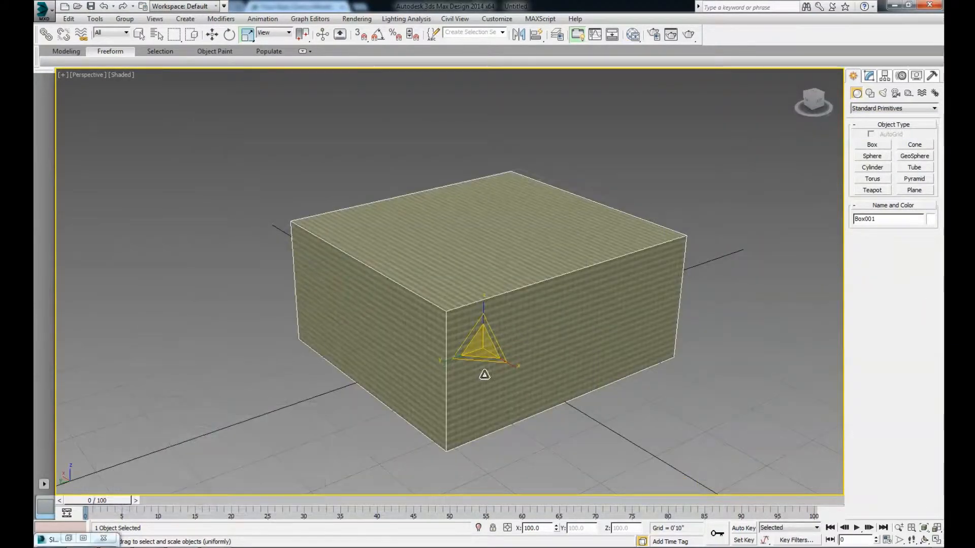
{"action": "middle_click_drag", "start_coordinate": [546, 297], "coordinate": [439, 284], "text": "alt"}
{"action": "middle_click_drag", "start_coordinate": [387, 324], "coordinate": [562, 334], "text": "alt"}
{"action": "scroll", "coordinate": [479, 324], "scroll_direction": "up", "scroll_amount": 5}
{"action": "scroll", "coordinate": [480, 323], "scroll_direction": "down", "scroll_amount": 5}
- Restore the material editor, open the concrete bitmap's parameters, and toggle Use Real-World Scale off and on again
{"action": "left_click", "coordinate": [68, 538]}
{"action": "left_click_drag", "start_coordinate": [420, 124], "coordinate": [755, 135]}
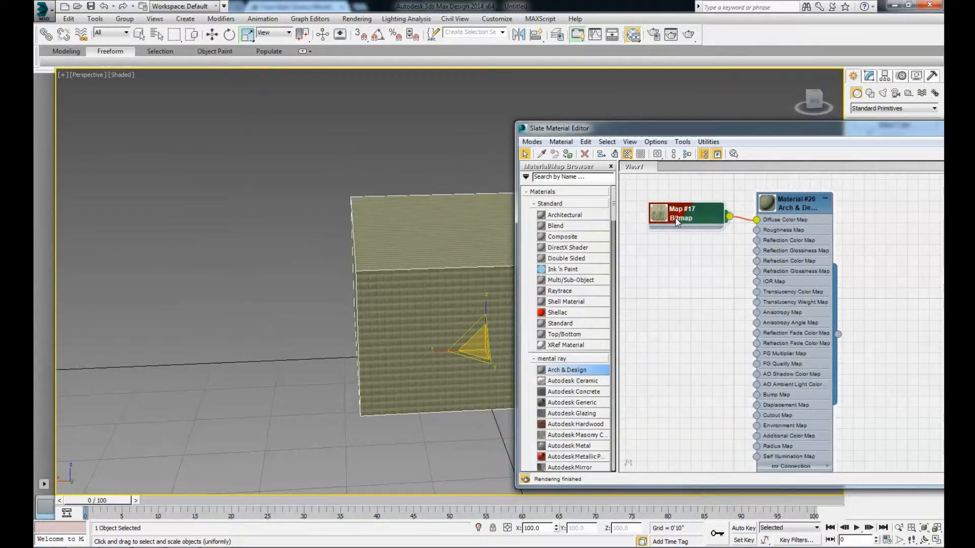
{"action": "left_click_drag", "start_coordinate": [675, 217], "coordinate": [668, 222]}
{"action": "left_click_drag", "start_coordinate": [684, 130], "coordinate": [234, 136]}
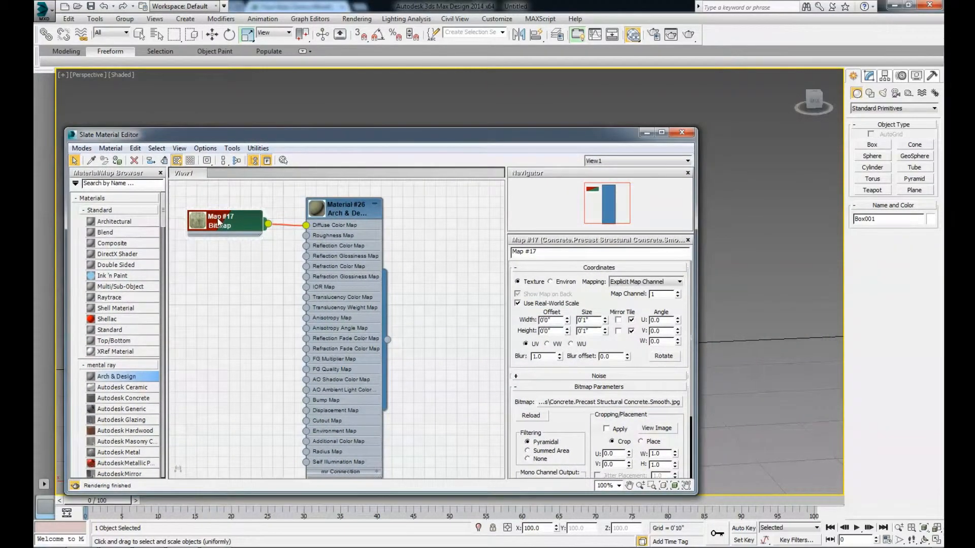
{"action": "left_click_drag", "start_coordinate": [529, 138], "coordinate": [438, 114]}
{"action": "double_click", "coordinate": [498, 296]}
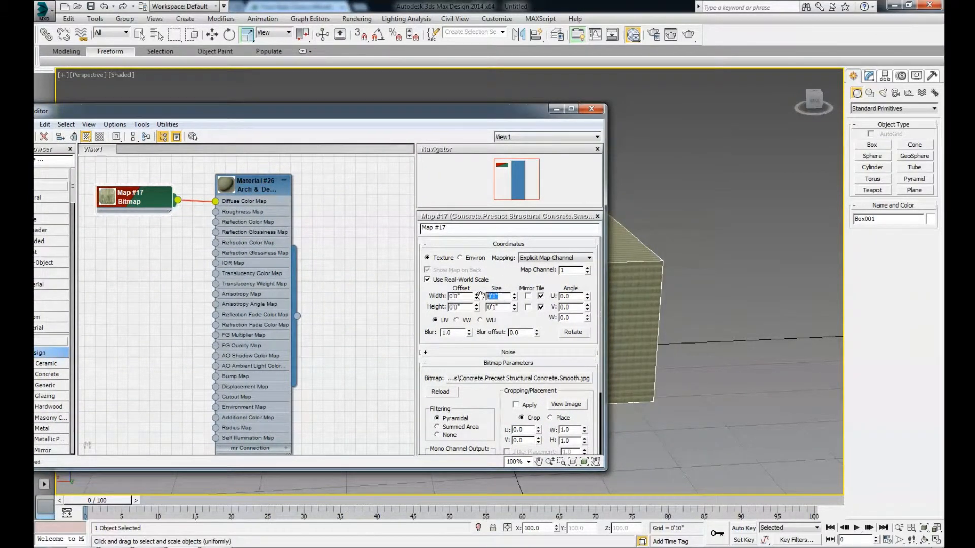
{"action": "left_click", "coordinate": [427, 280]}
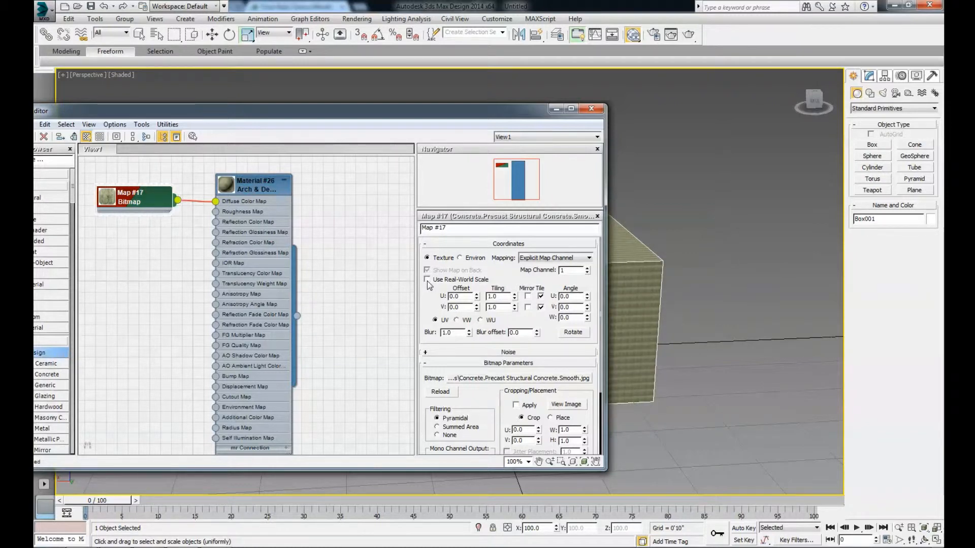
{"action": "left_click", "coordinate": [427, 279]}
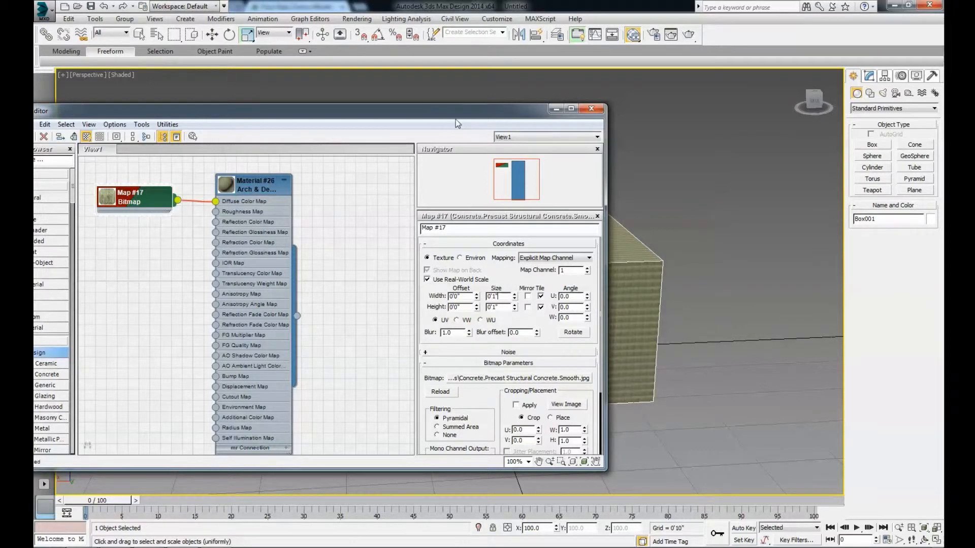
- Set the concrete bitmap's real-world width and height to 5 feet each and minimize the Slate Material Editor
{"action": "left_click_drag", "start_coordinate": [458, 124], "coordinate": [343, 121]}
{"action": "left_click_drag", "start_coordinate": [380, 290], "coordinate": [373, 293]}
{"action": "type", "text": "5'"}
{"action": "key", "text": "Tab"}
{"action": "type", "text": "5"}
{"action": "key", "text": "Return"}
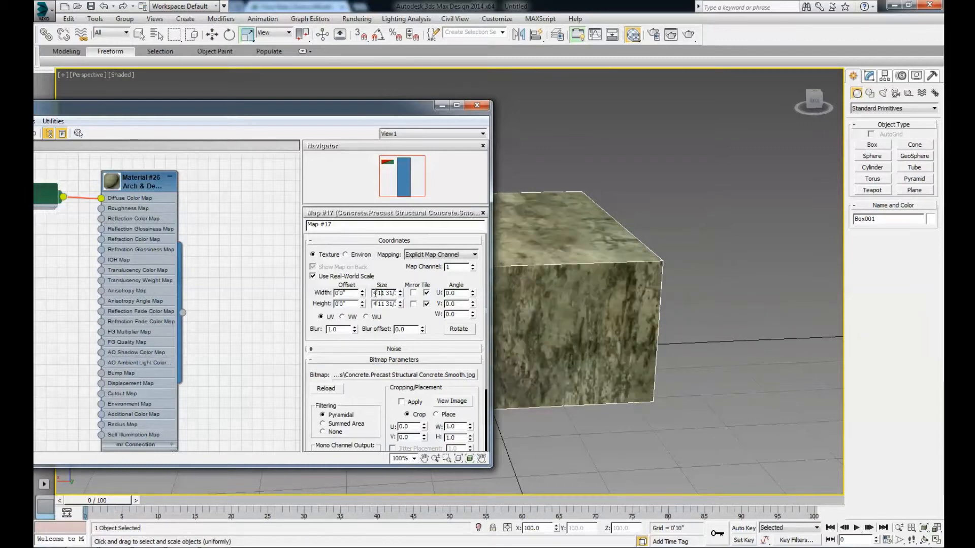
{"action": "left_click_drag", "start_coordinate": [355, 125], "coordinate": [563, 366]}
{"action": "left_click", "coordinate": [660, 359]}
{"action": "mouse_move", "coordinate": [678, 393]}
{"action": "middle_mouse_down", "text": "alt"}
{"action": "mouse_move", "coordinate": [558, 388]}
{"action": "mouse_move", "coordinate": [495, 398]}
{"action": "mouse_move", "coordinate": [390, 359]}
{"action": "mouse_move", "coordinate": [508, 355]}
{"action": "mouse_move", "coordinate": [620, 370]}
{"action": "mouse_move", "coordinate": [588, 392]}
{"action": "mouse_move", "coordinate": [610, 362]}
{"action": "mouse_move", "coordinate": [601, 383]}
{"action": "mouse_move", "coordinate": [678, 377]}
{"action": "mouse_move", "coordinate": [677, 387]}
{"action": "middle_mouse_up", "text": "alt"}
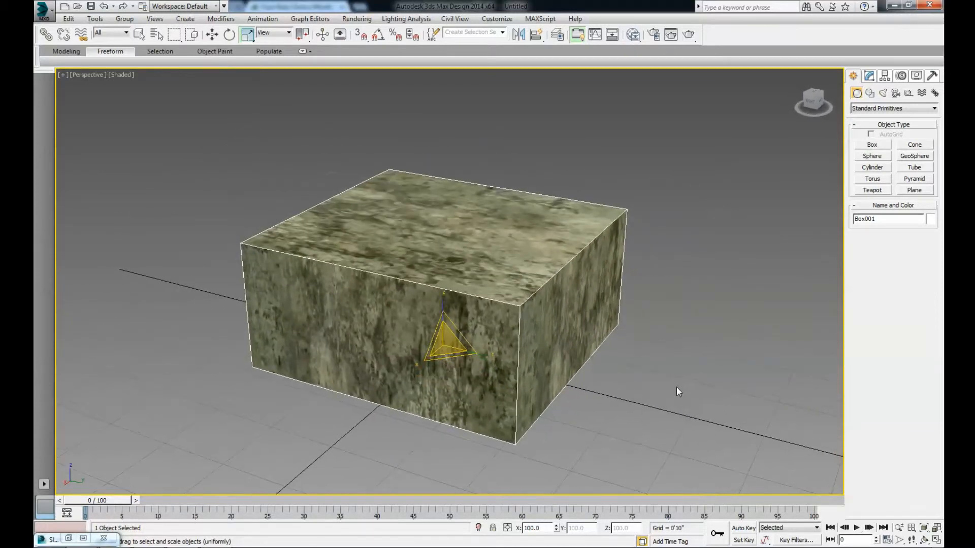